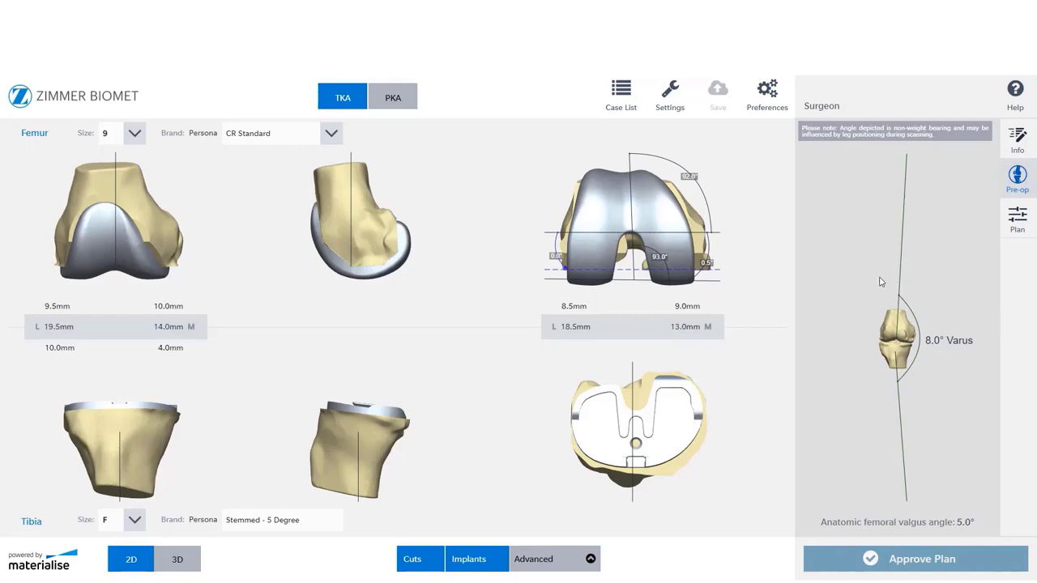
Open the case planning values and display the cartilage thickness map with landmarks in place of the implants
click(1016, 226)
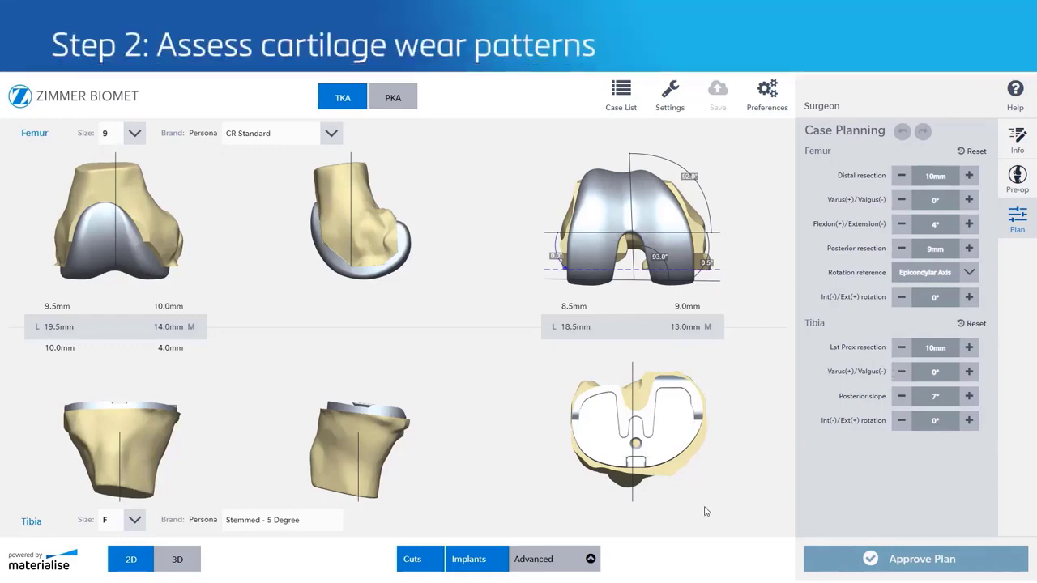
click(474, 559)
click(551, 558)
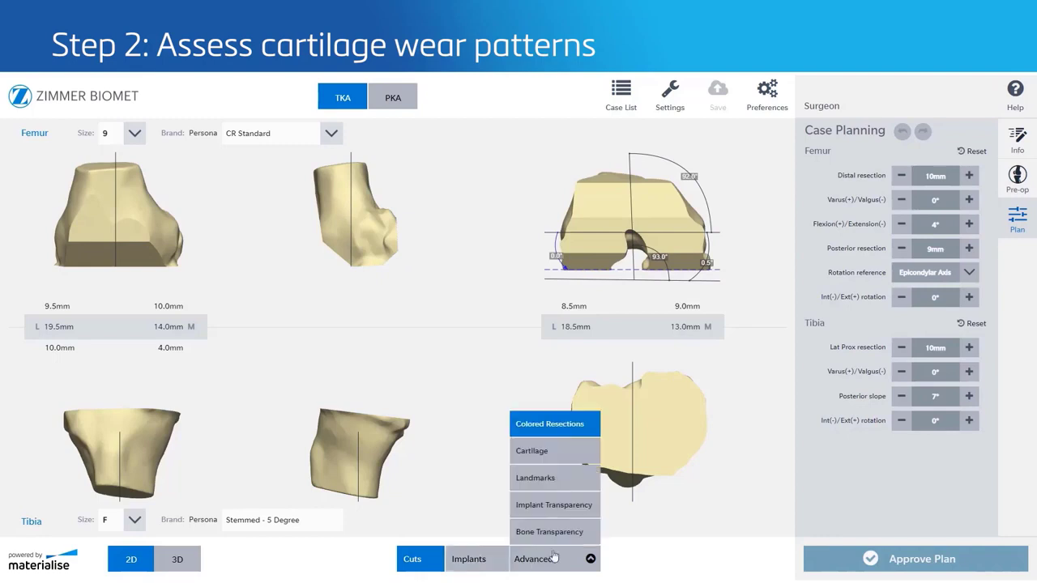
click(535, 451)
click(536, 478)
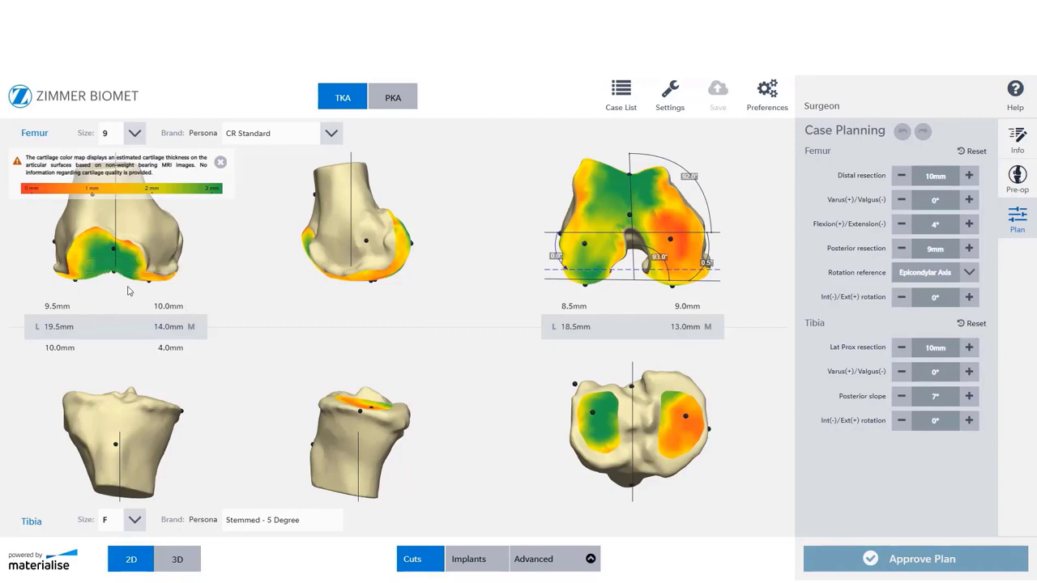
click(685, 416)
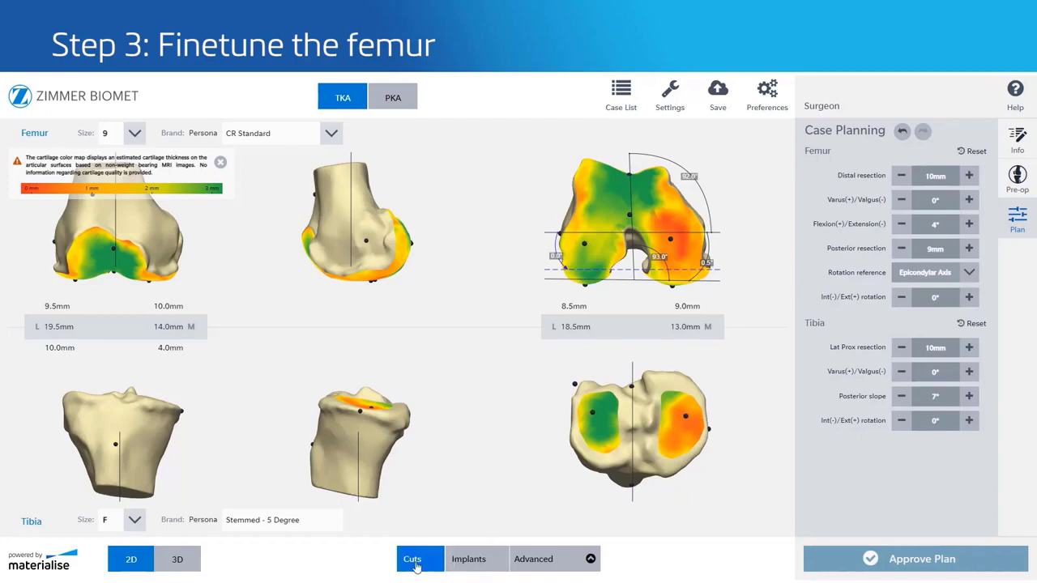
Overlay the implants on the uncut bones, with landmarks shown and colored resections hidden
click(534, 559)
click(564, 428)
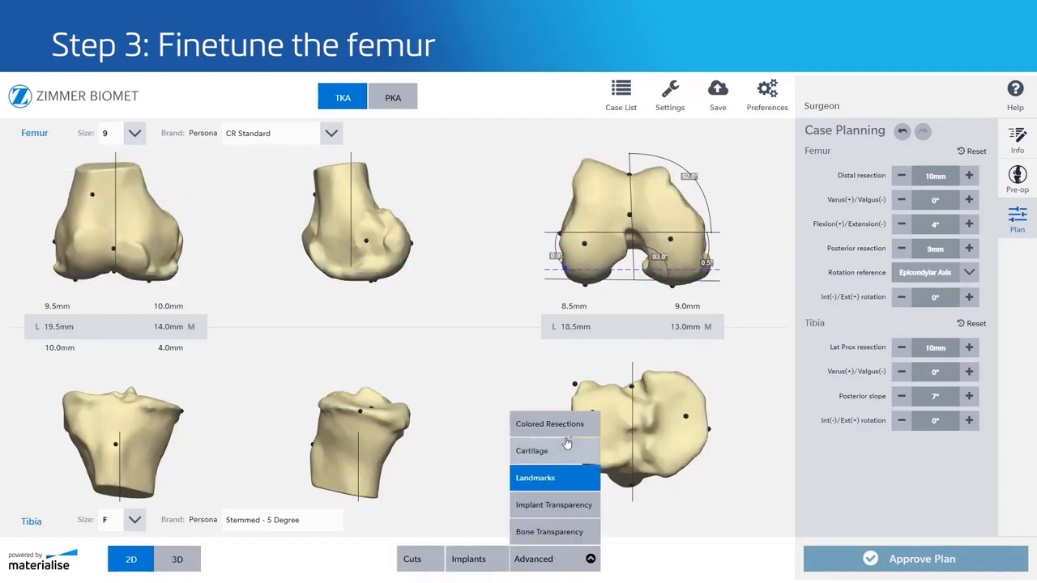
click(474, 557)
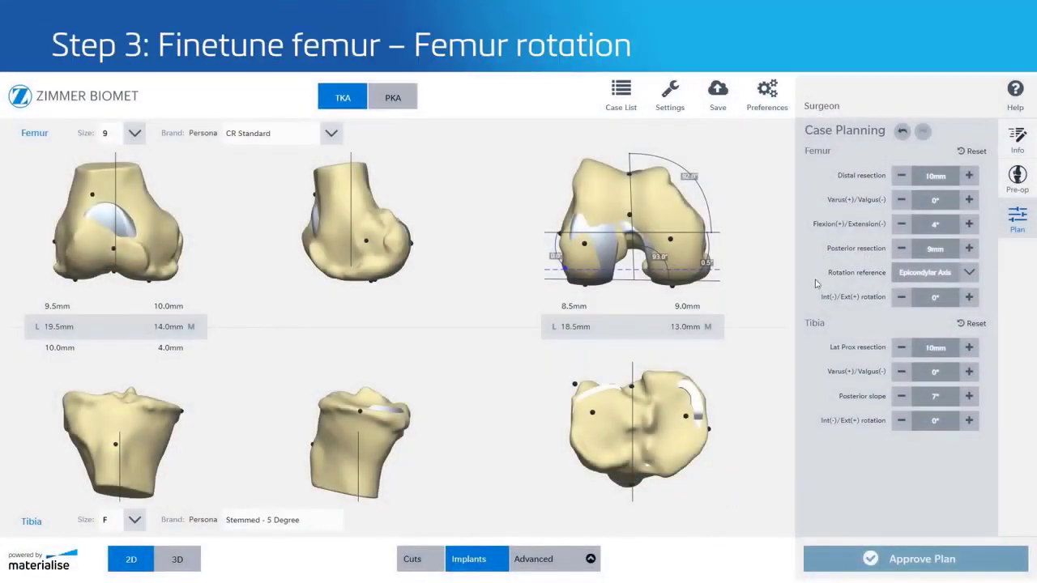
Try the Posterior Axis as the femur's rotation reference at 3° and reduce the internal/external rotation
click(957, 276)
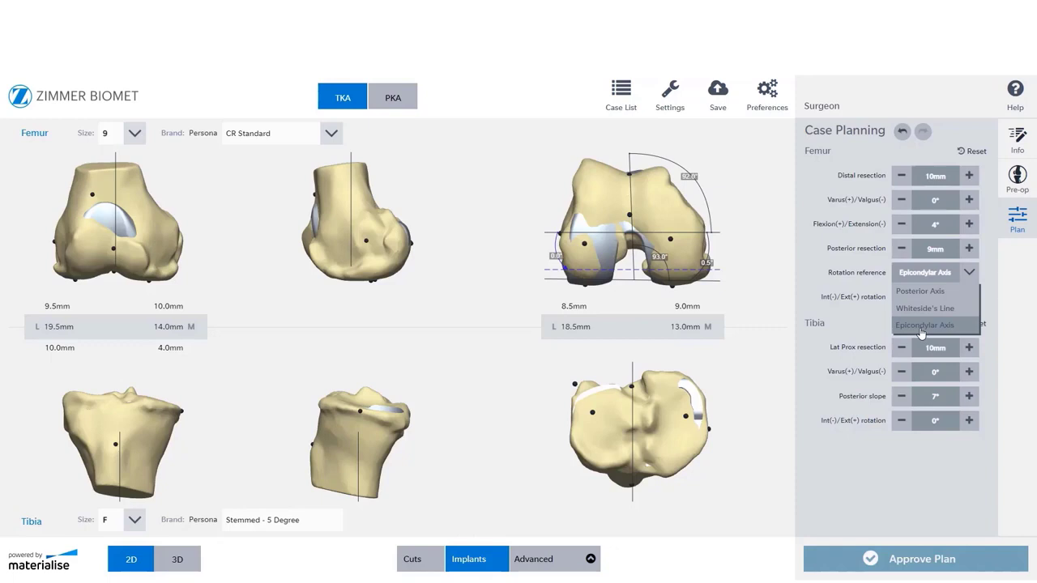
click(951, 294)
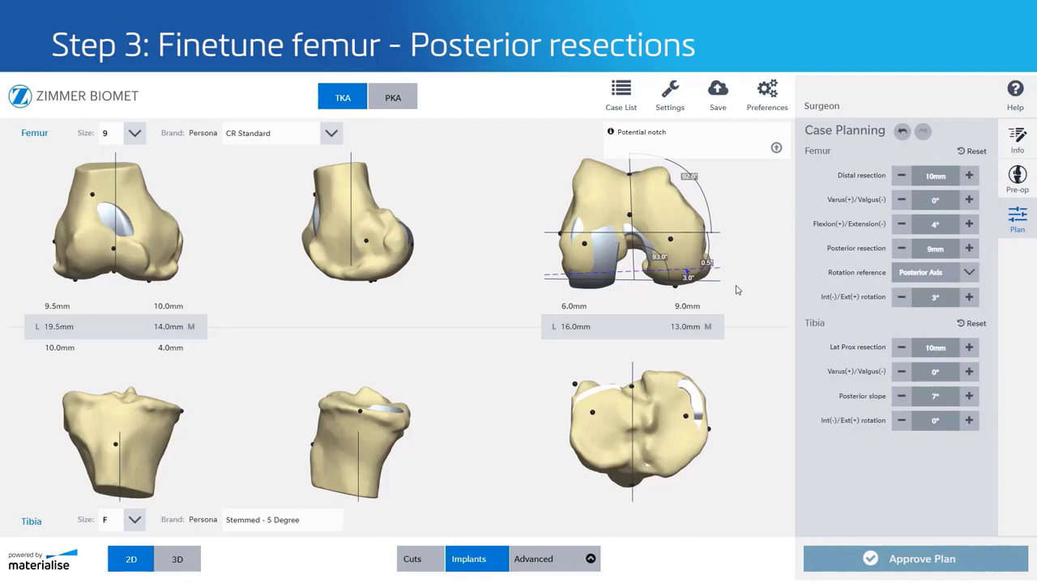
click(902, 298)
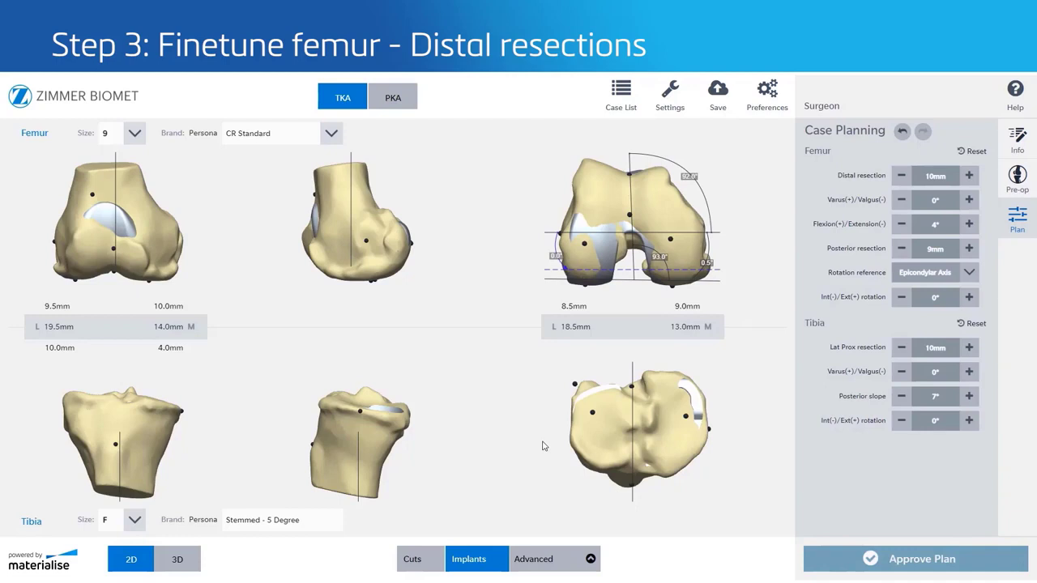
Isolate the femur in 3D and display its cartilage thickness map from the inferior view
click(178, 559)
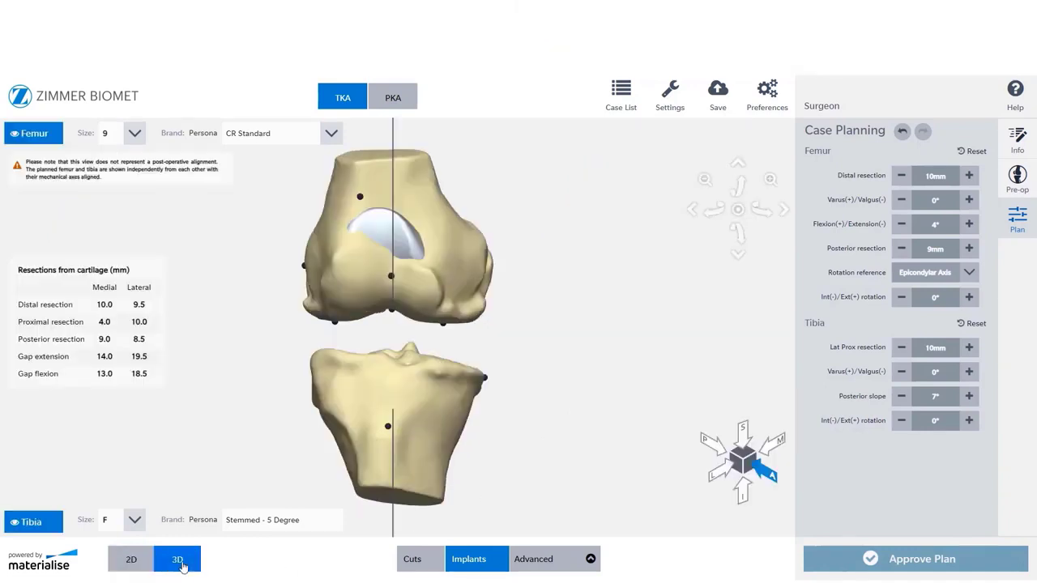
click(28, 525)
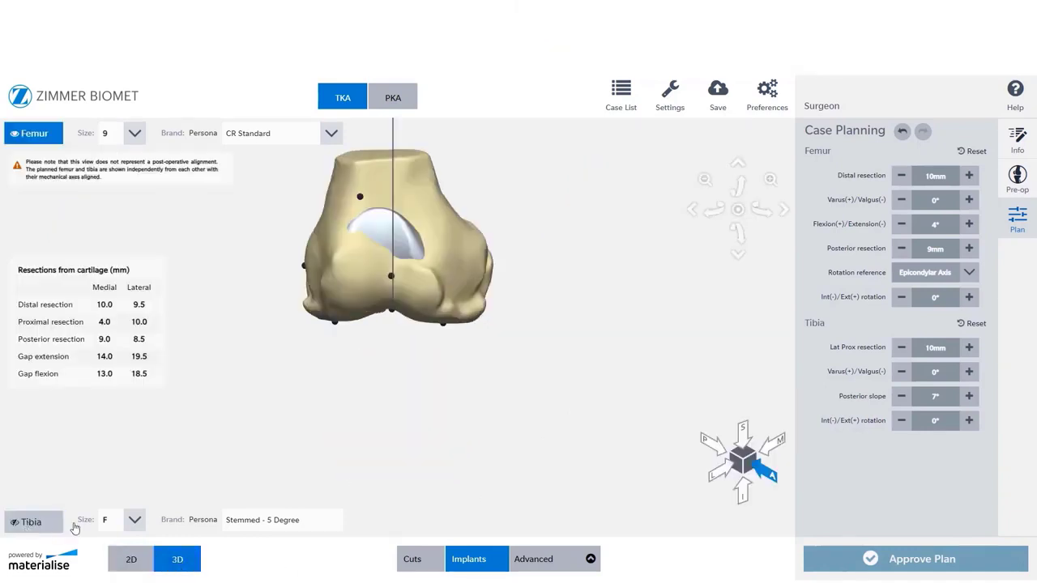
click(742, 491)
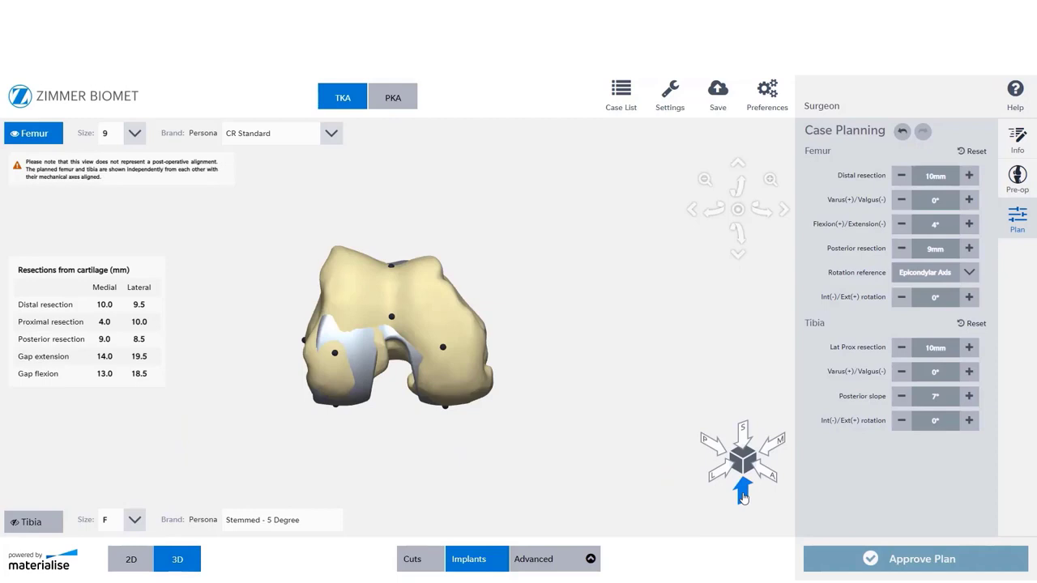
click(561, 562)
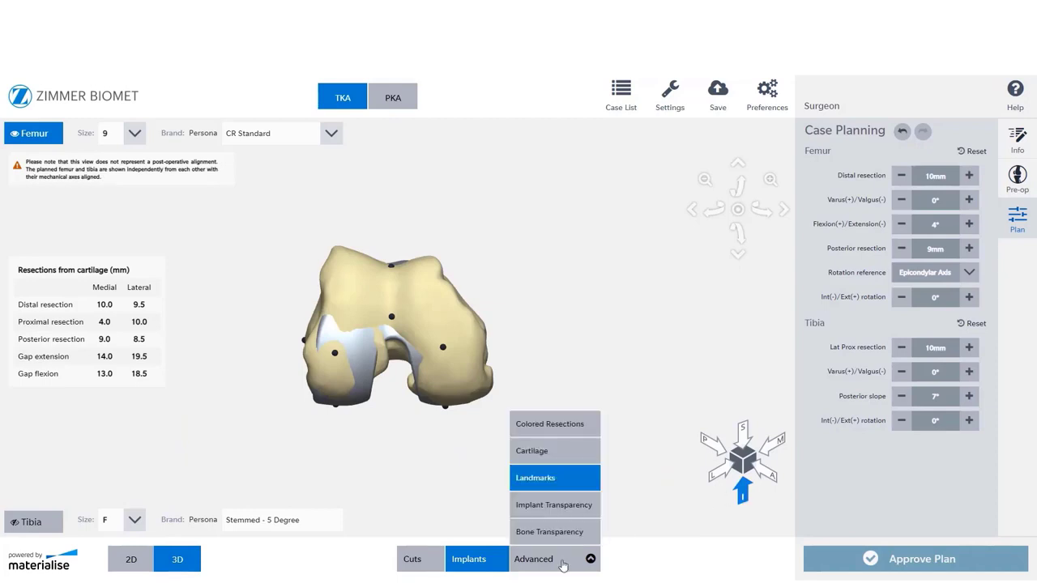
click(555, 453)
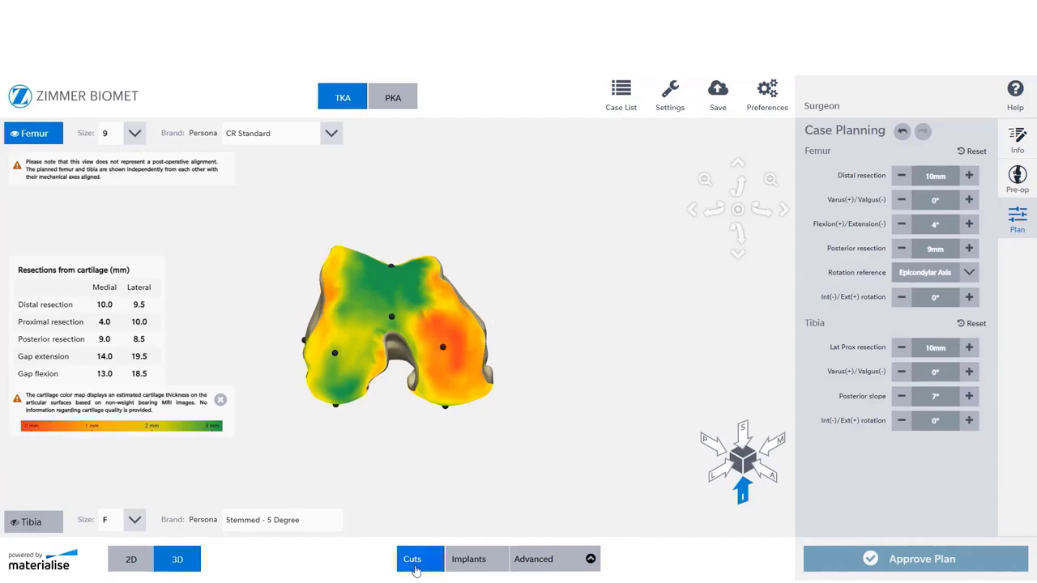
Replace the cartilage map with the femoral implant over the uncut bone, with colored resections hidden
click(466, 561)
click(558, 562)
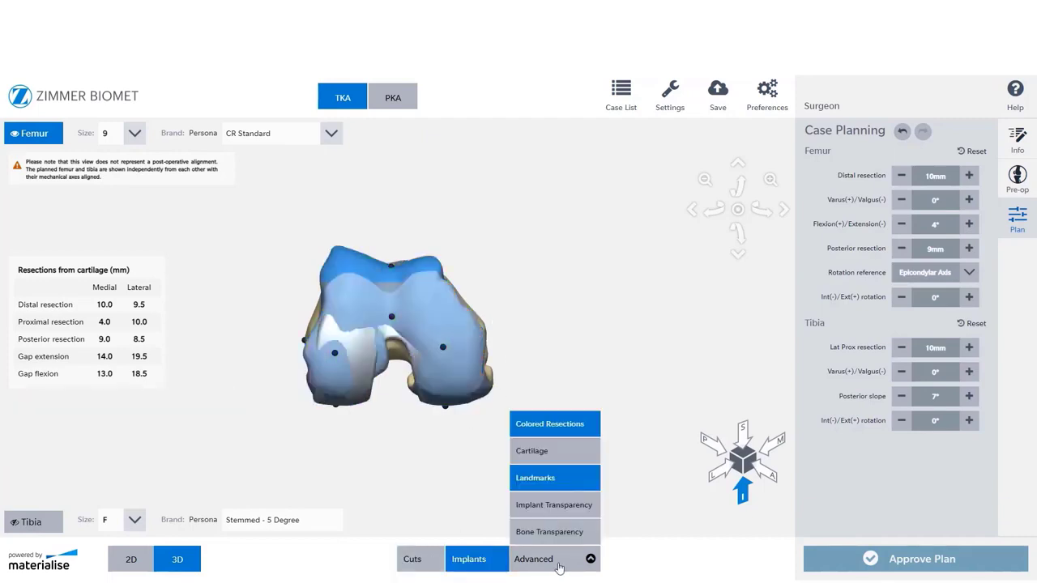
click(576, 425)
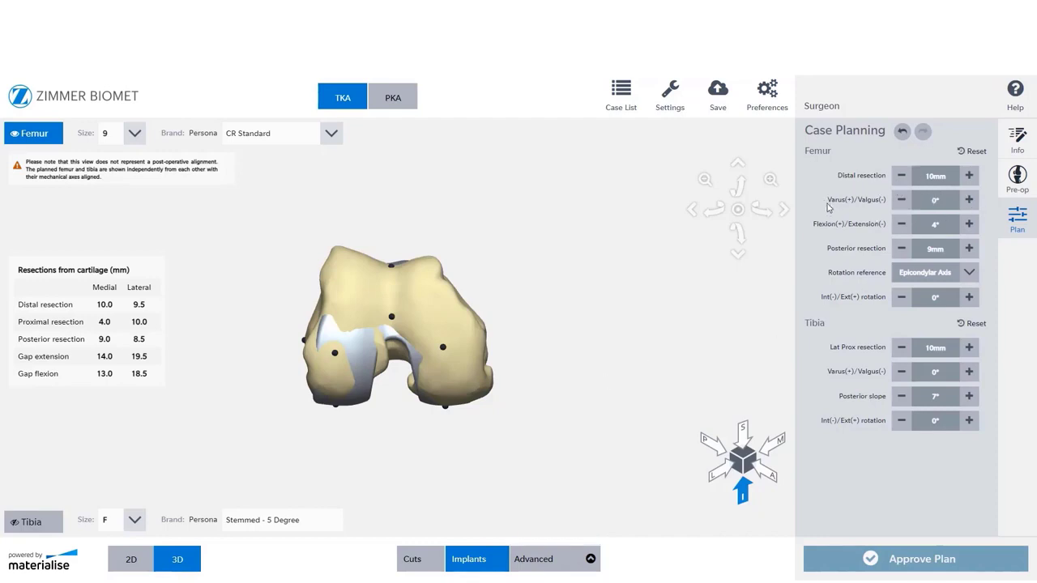
Try a femoral varus/valgus angle of -1.5°
click(902, 205)
click(903, 202)
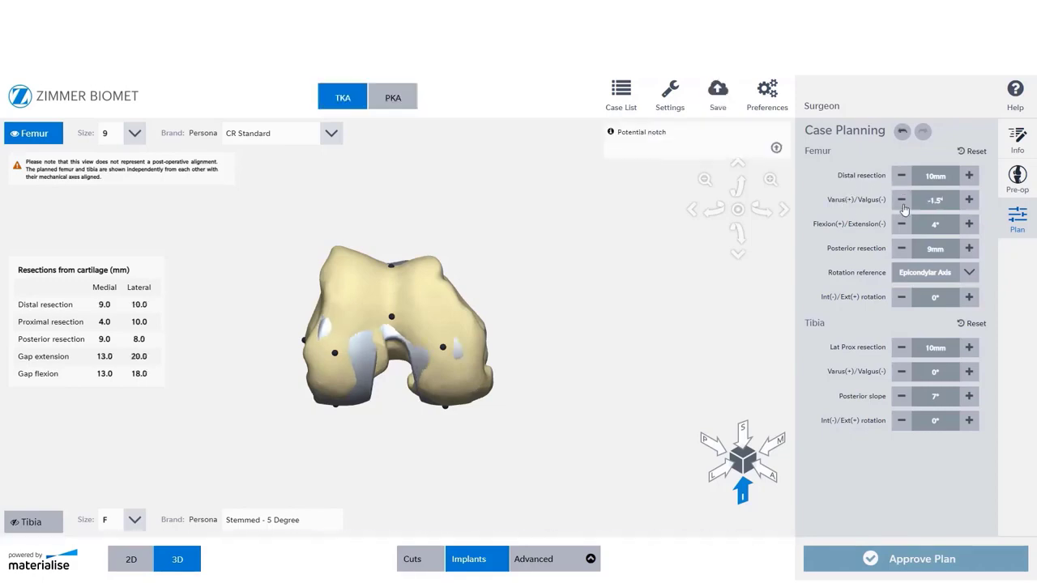
click(903, 203)
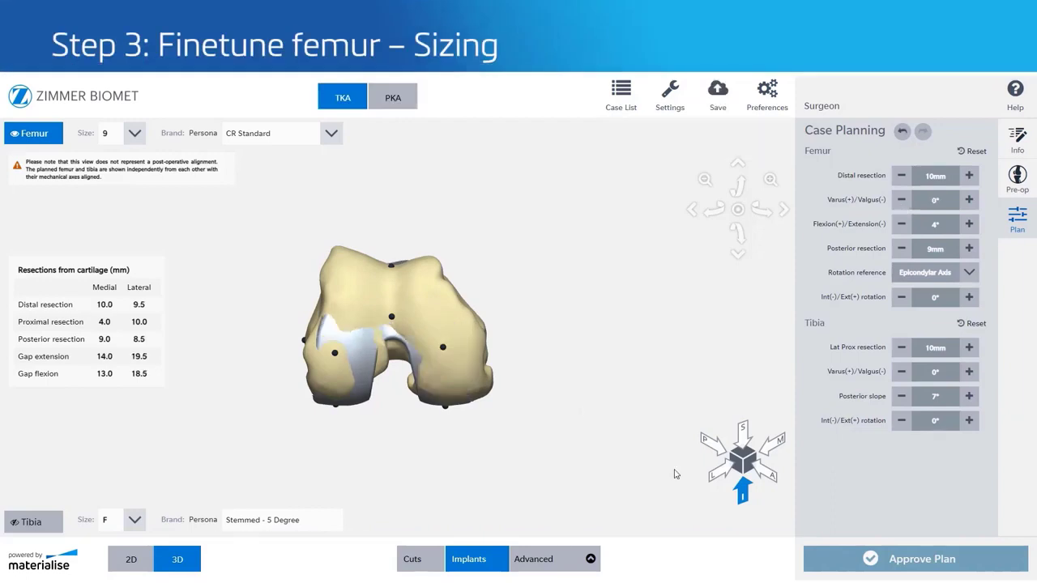
Try femoral component sizes 10 and 8 in the anterior view and restore size 9
click(762, 474)
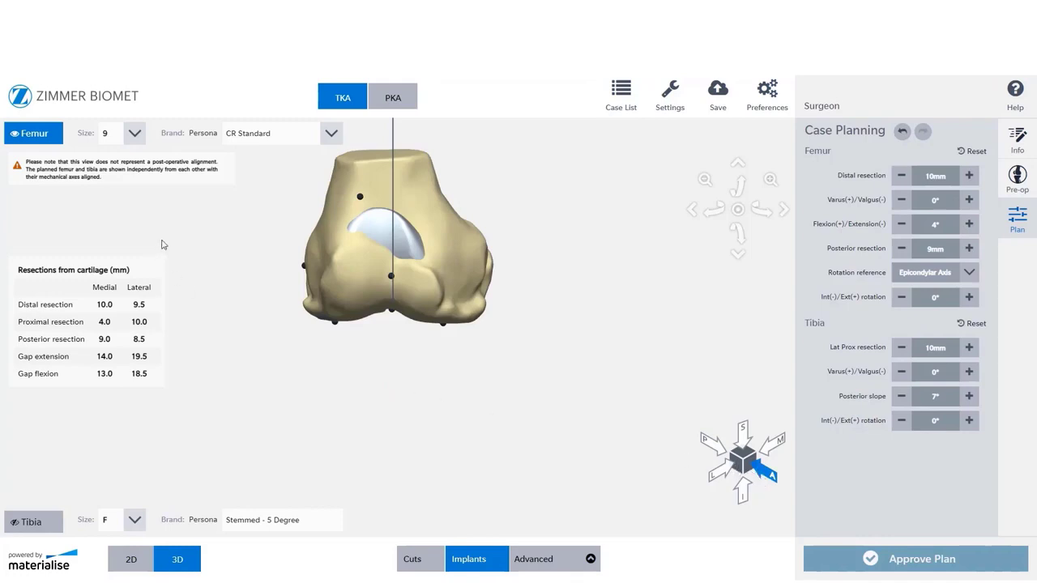
click(132, 135)
click(104, 281)
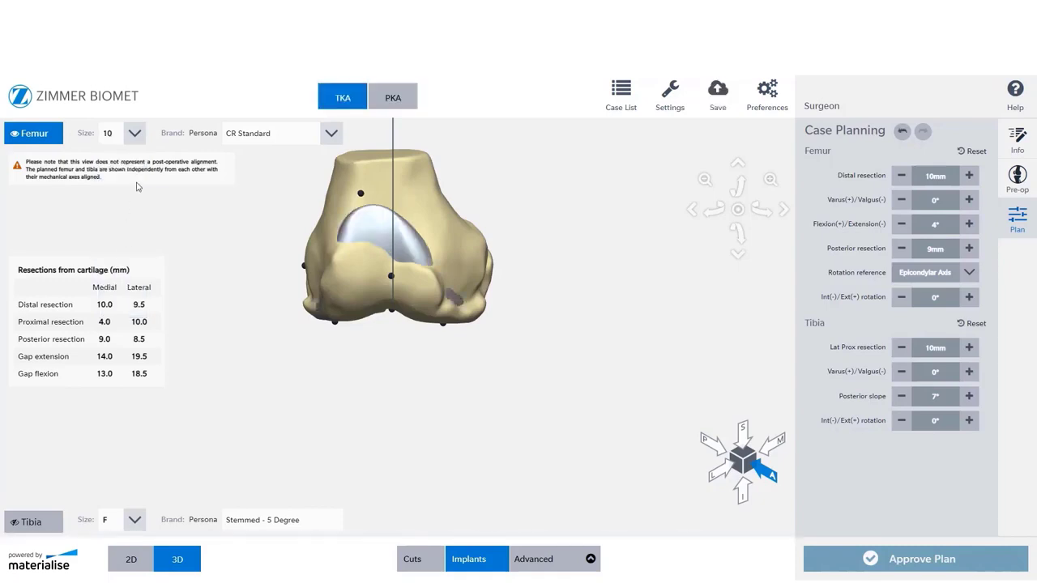
click(135, 133)
click(132, 241)
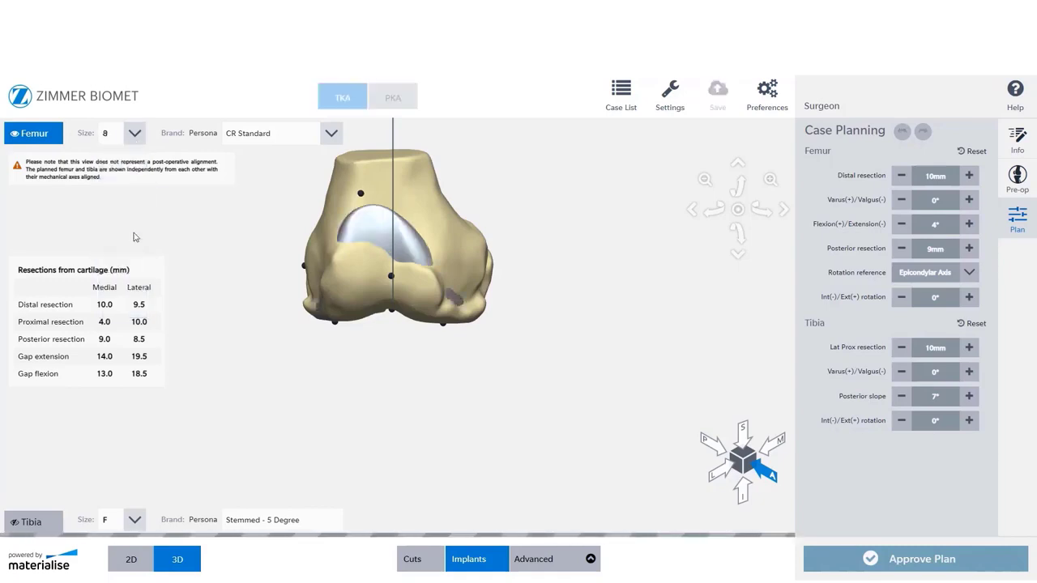
click(134, 134)
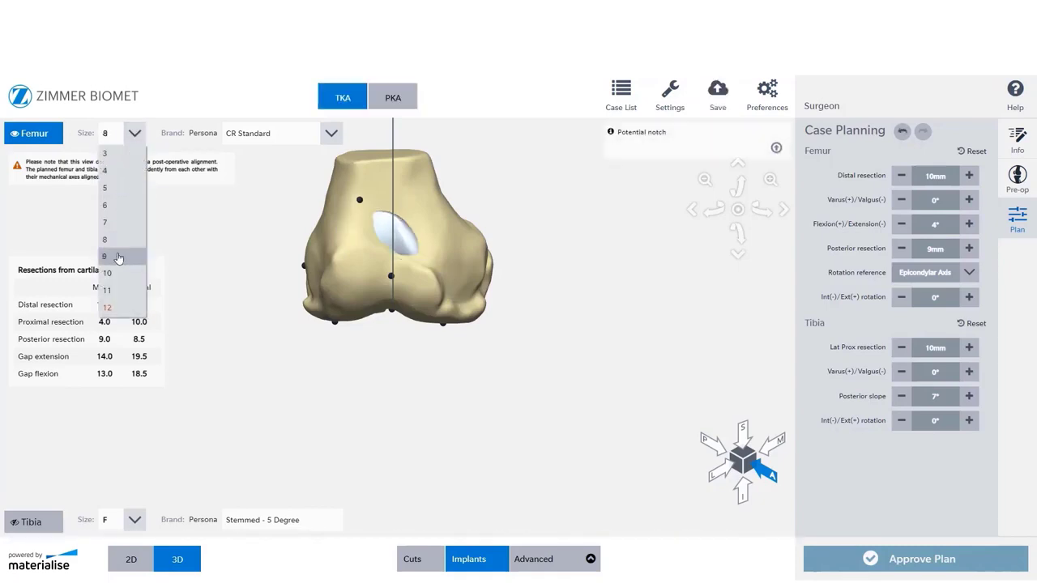
click(118, 255)
Show the femoral cuts with the size 9 implant and examine the component's fit from the side and front
click(412, 559)
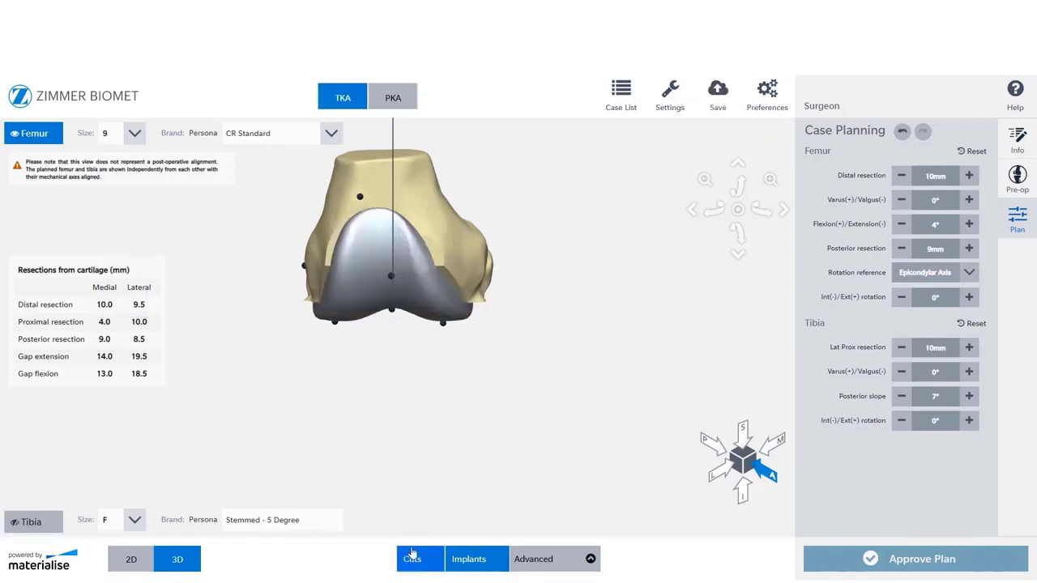
drag(358, 274, 294, 356)
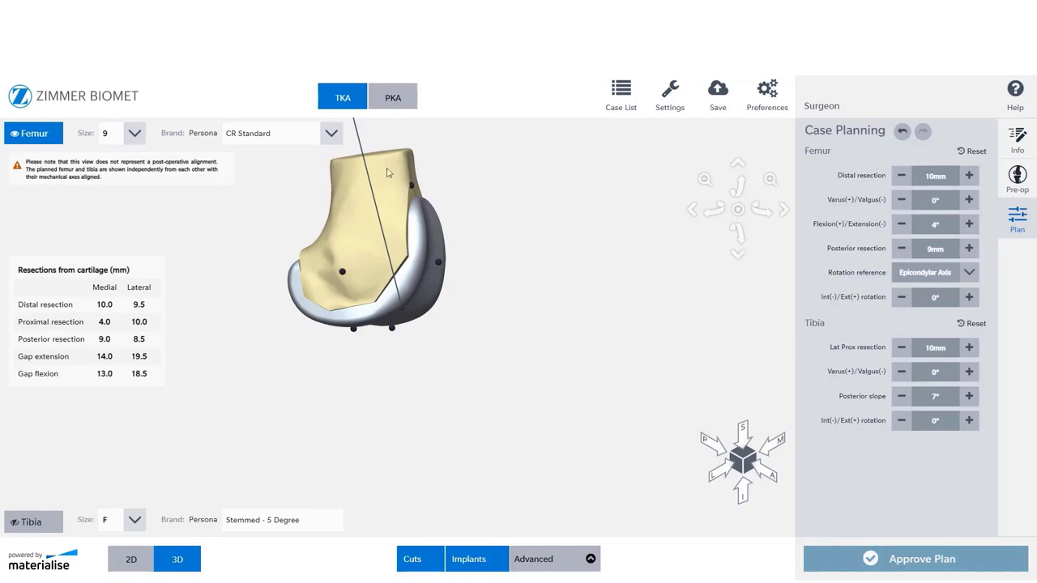
drag(390, 295, 345, 211)
Hide the cuts and colored resections and inspect the implant against the uncut femur from all around
click(418, 560)
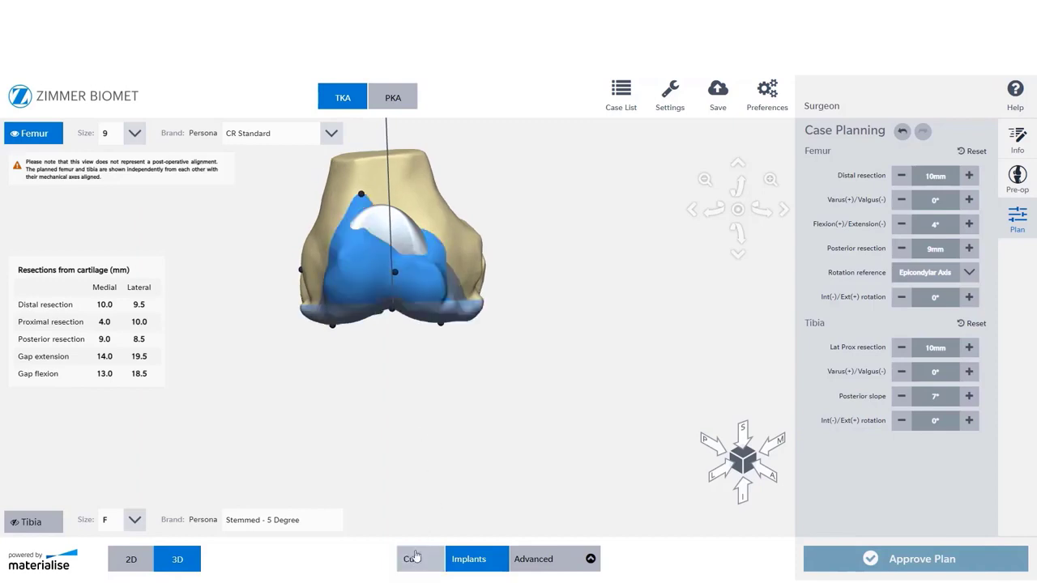
click(531, 565)
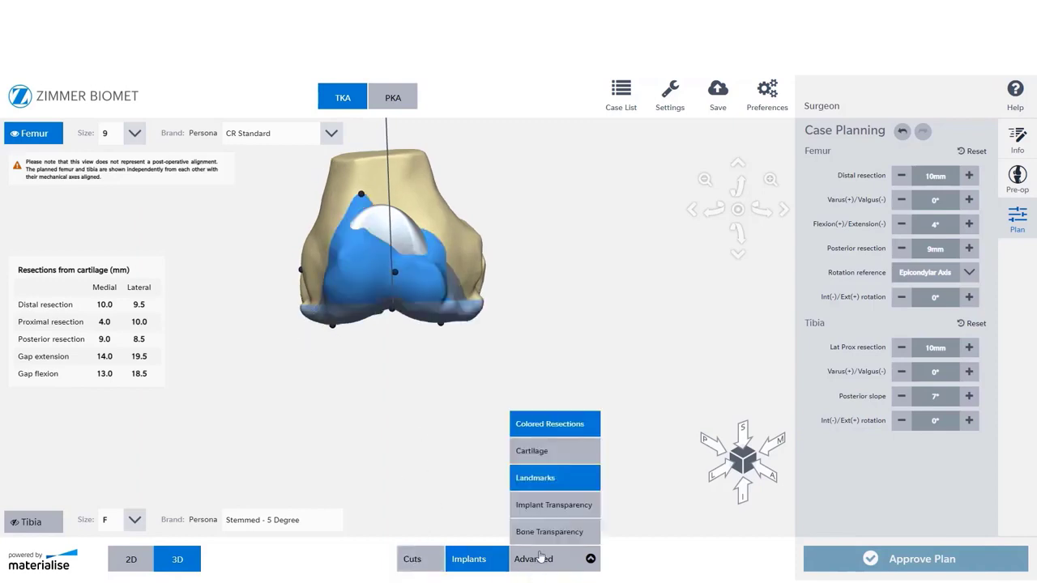
click(534, 422)
drag(313, 337, 469, 314)
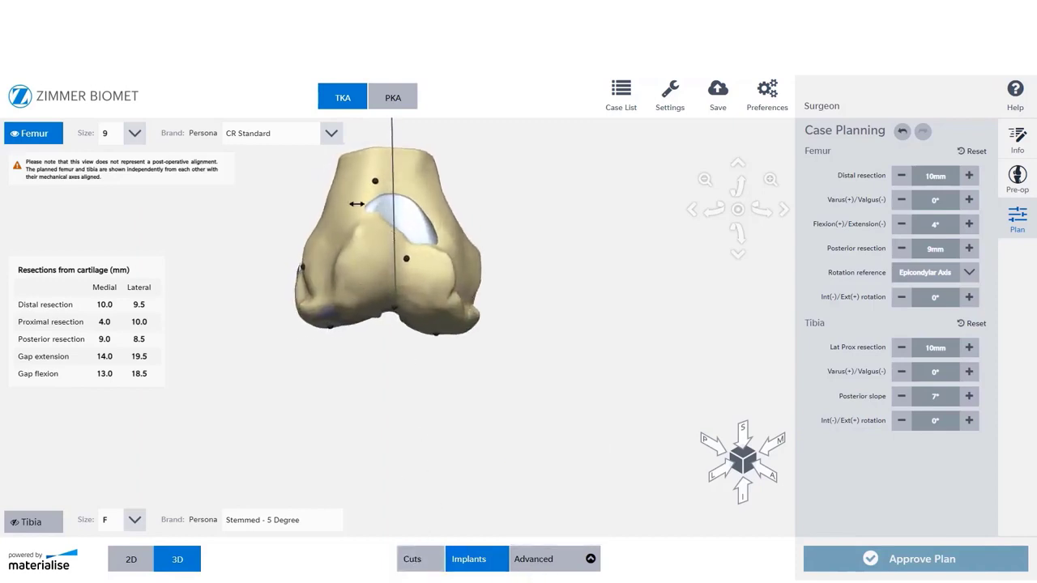
drag(319, 255, 444, 316)
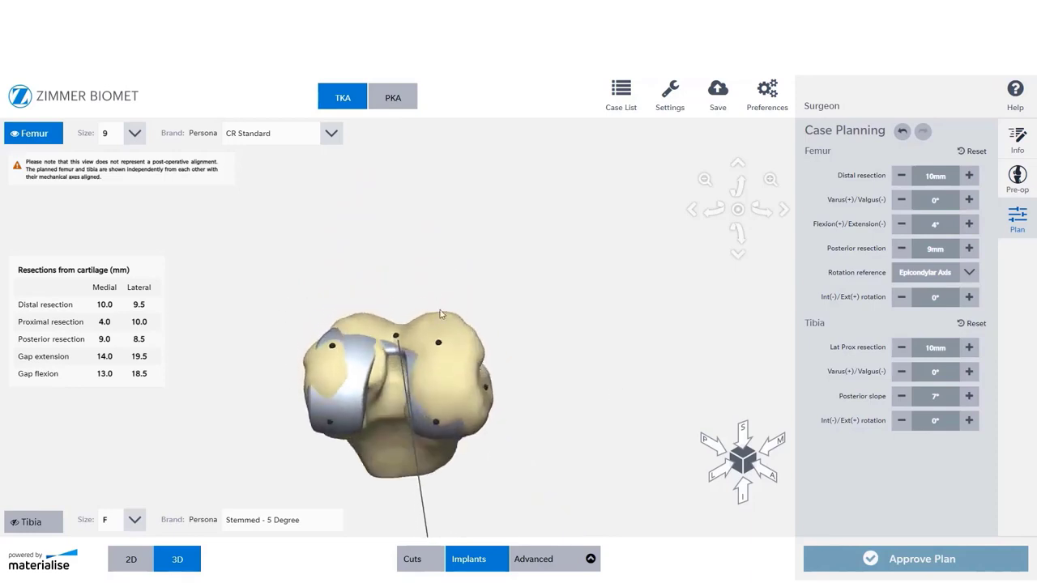
drag(374, 323, 398, 278)
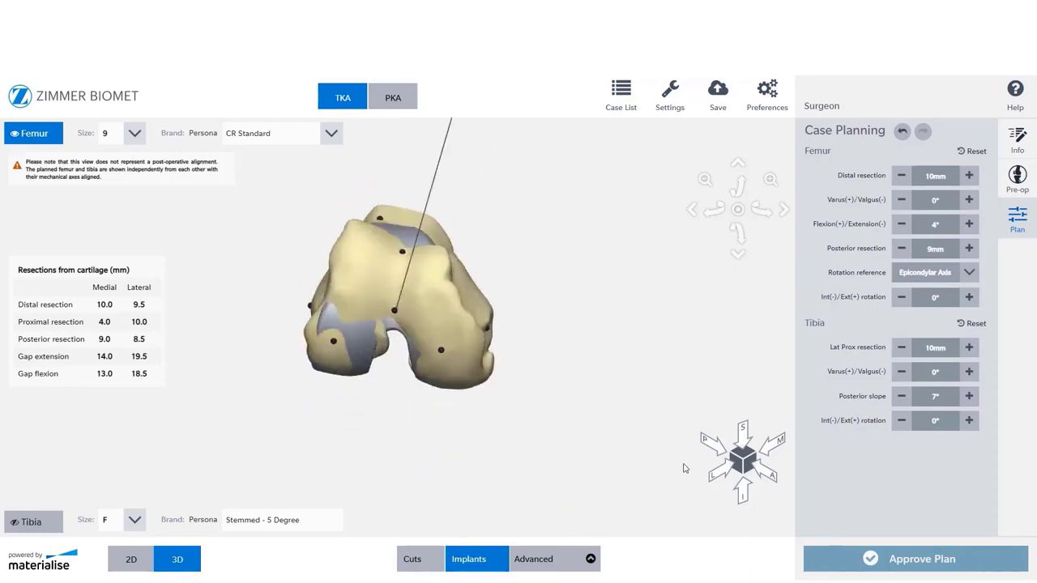
click(766, 475)
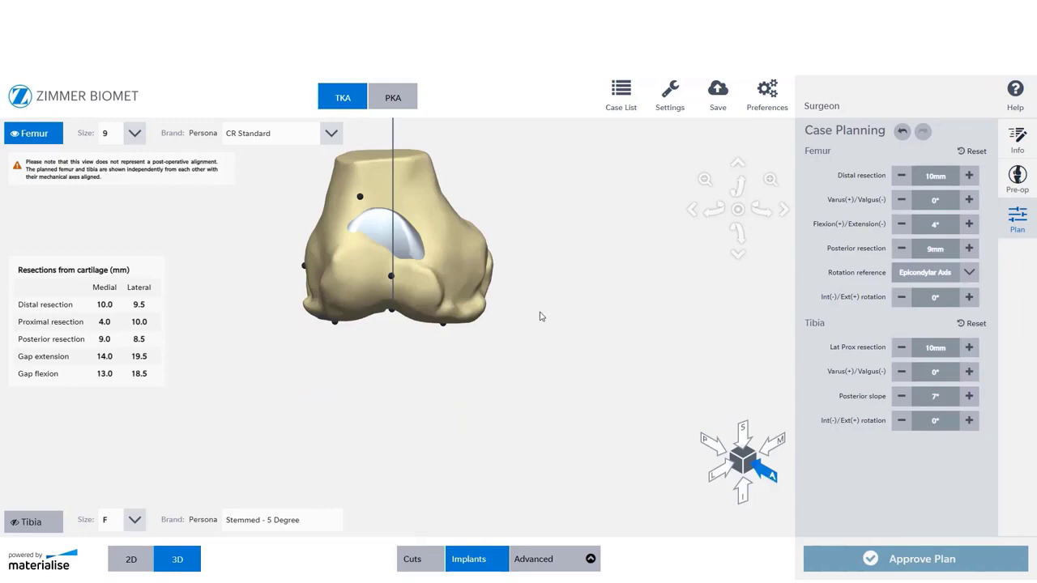
Hide the femoral implant and examine the colored resections from the anterior and inferior views
click(470, 559)
click(548, 560)
click(567, 425)
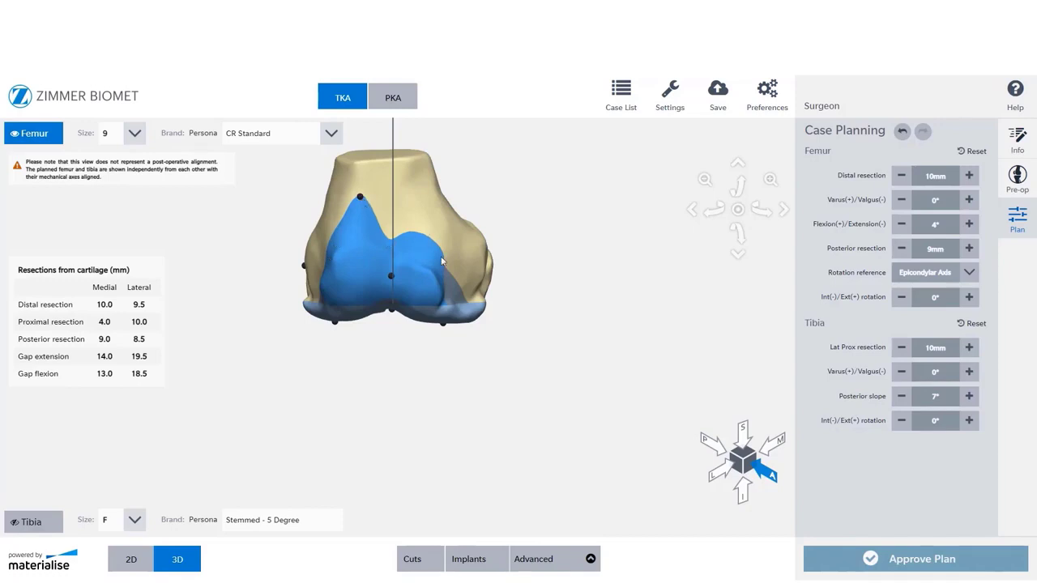
click(744, 494)
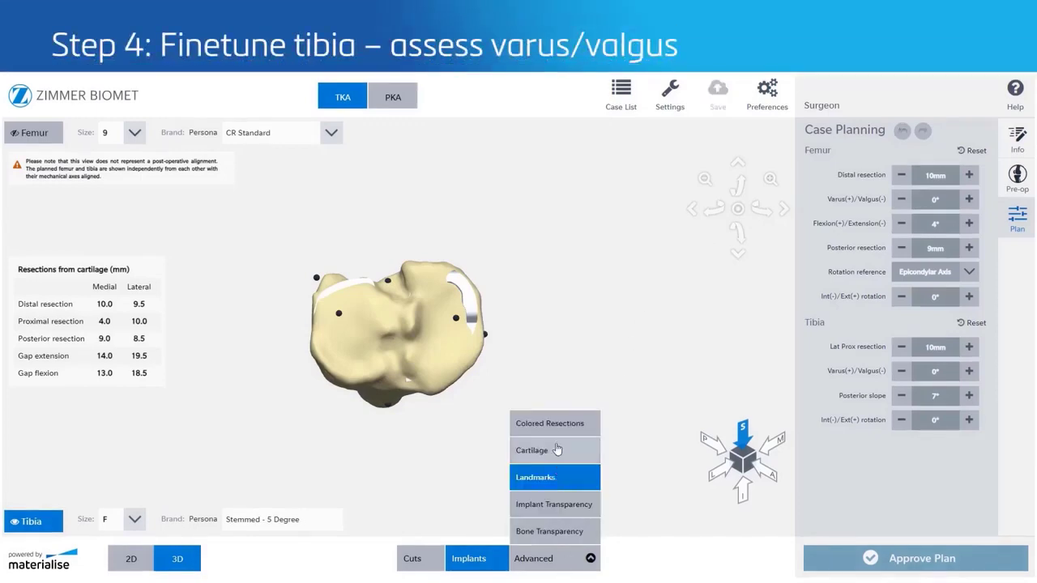
Check the tibia's cartilage map from the superior view and return to the implant overlay with colored resections hidden
click(558, 450)
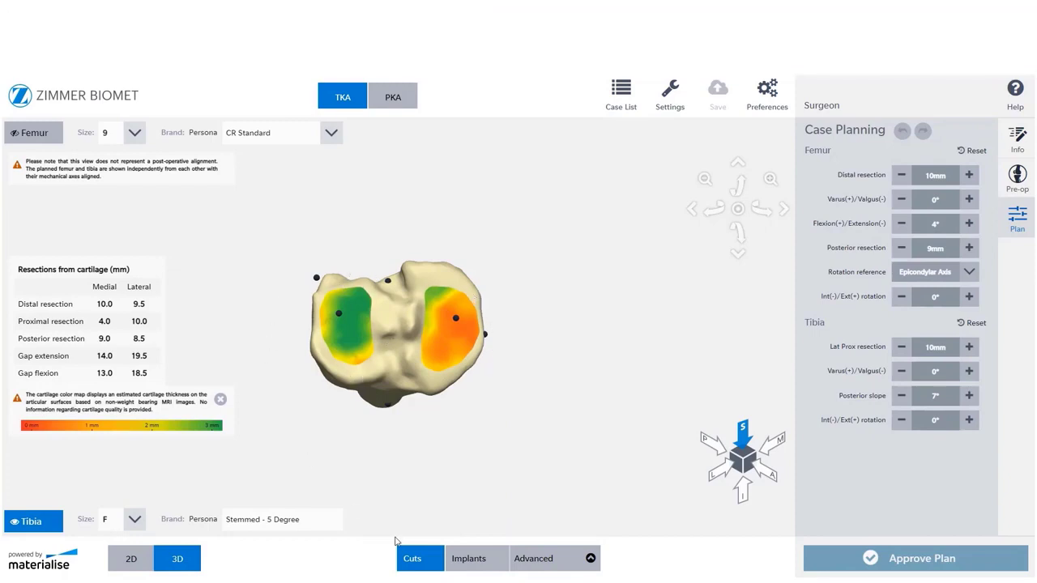
click(468, 559)
click(540, 553)
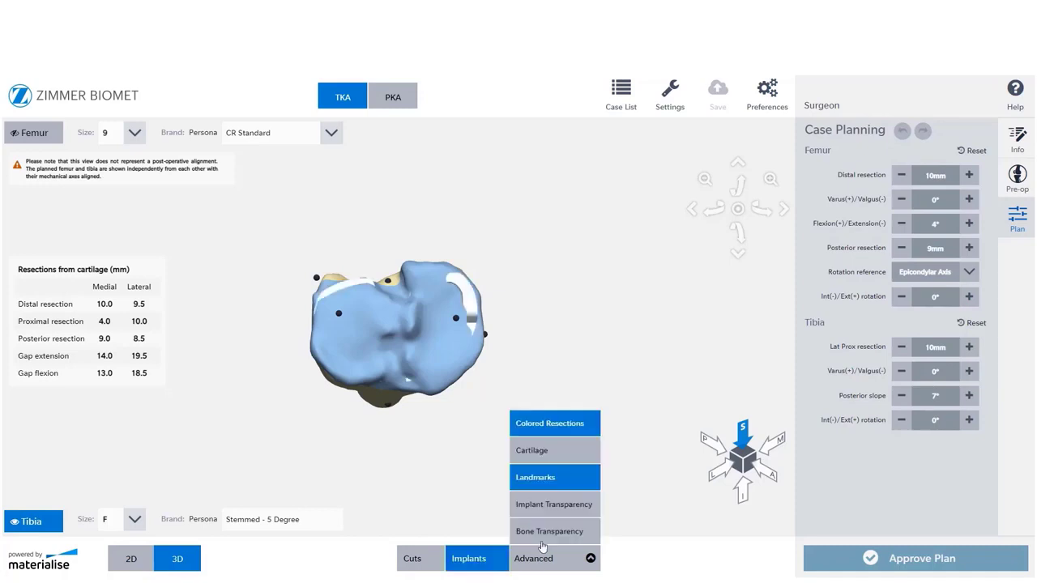
click(559, 425)
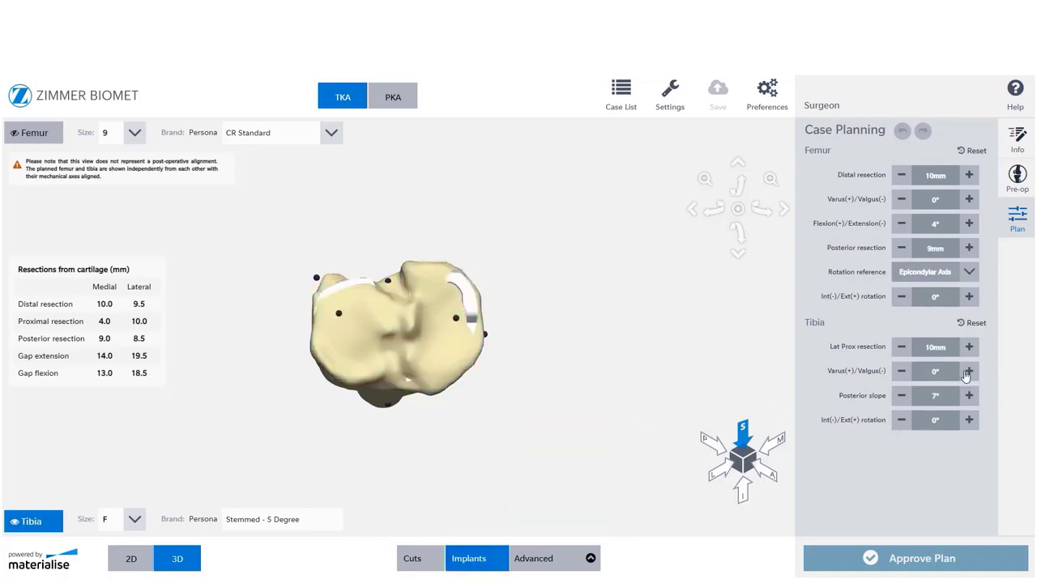
Try 1.5° of varus on the tibial resection
click(968, 371)
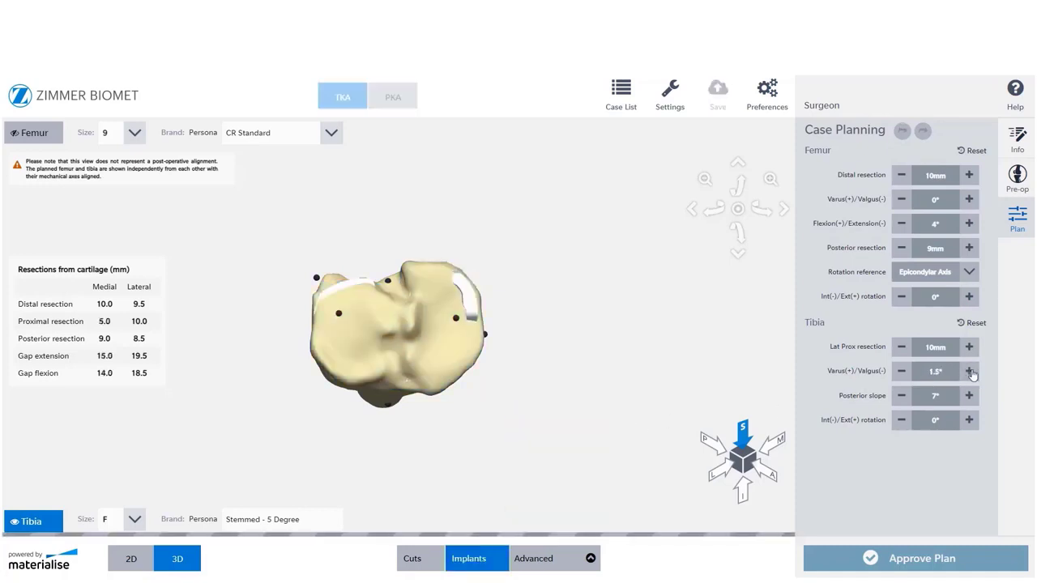
click(969, 371)
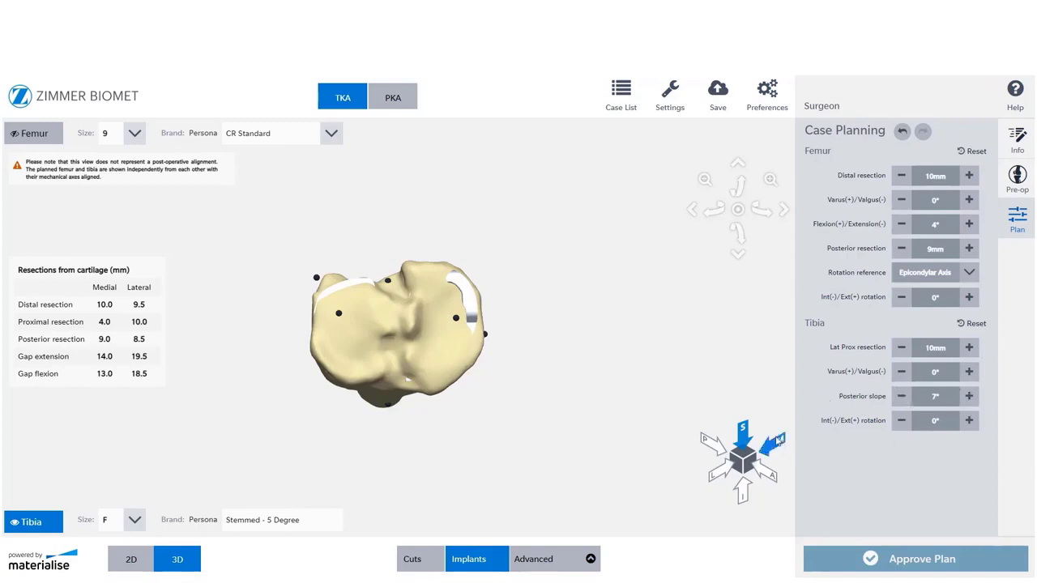
Examine the tibia's colored resection from the medial view with the implant hidden
click(776, 443)
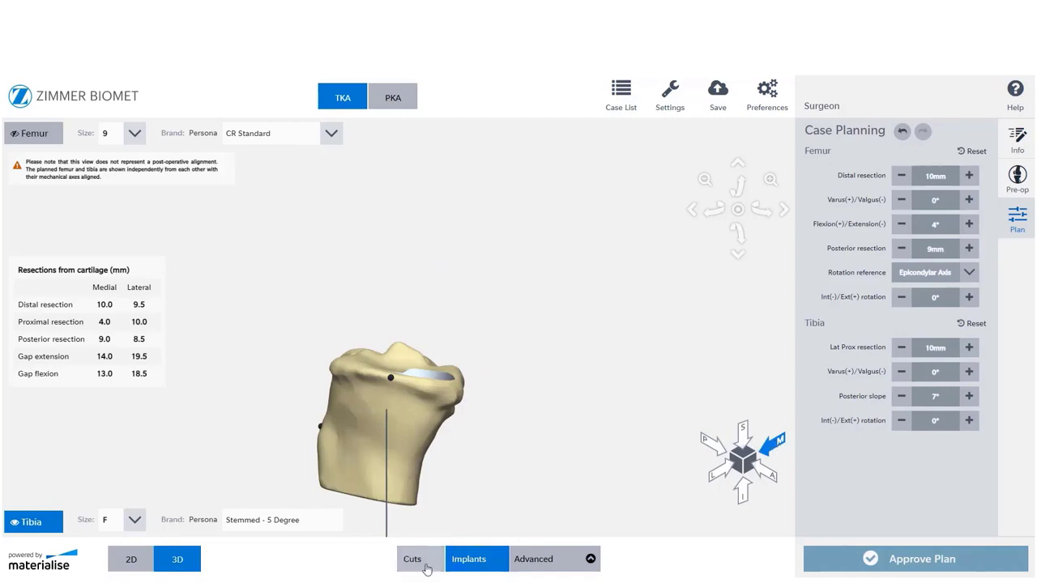
click(532, 560)
click(544, 423)
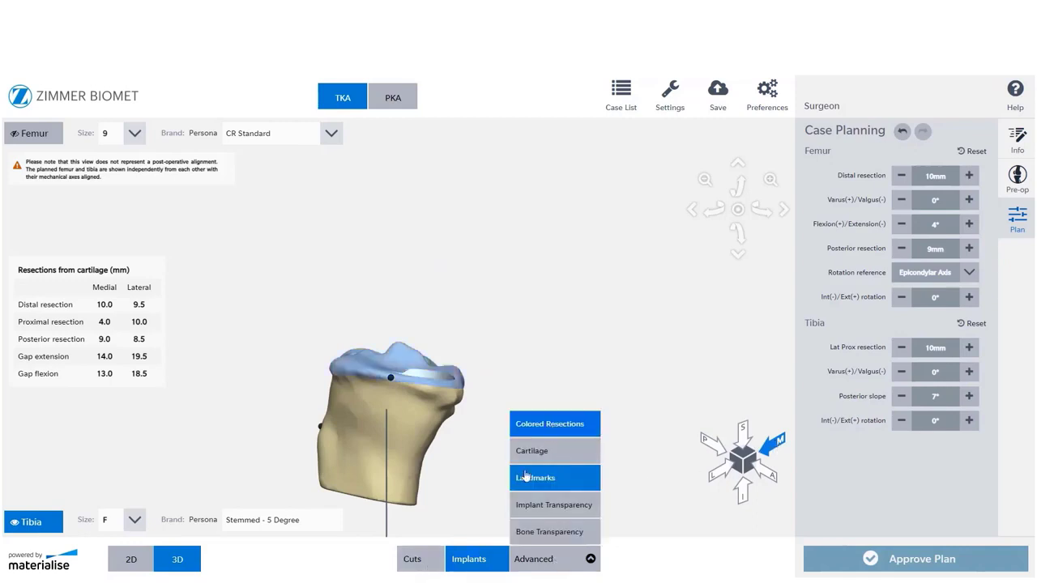
click(480, 567)
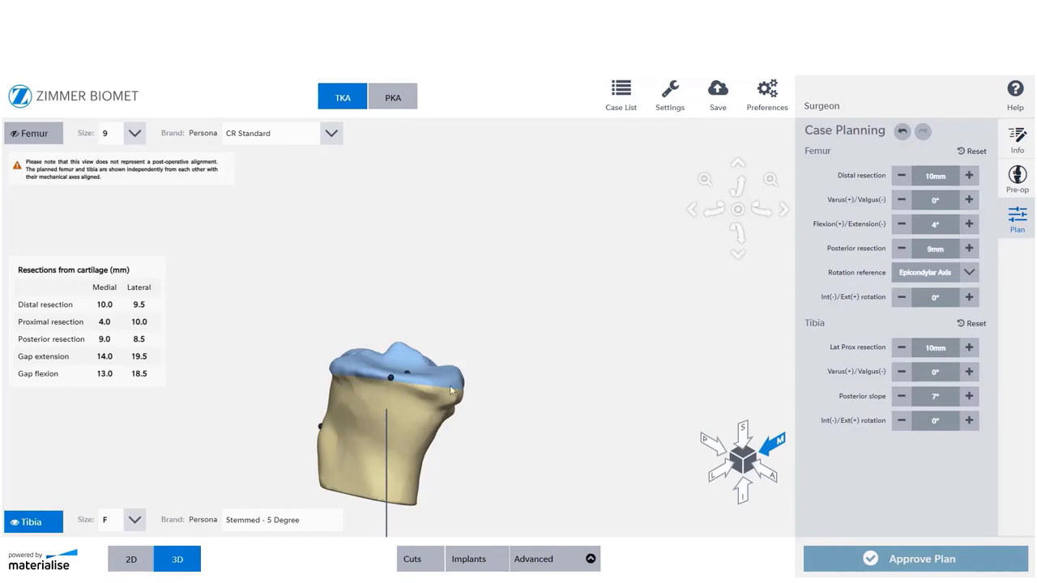
Try increasing the tibia's posterior slope in steps, and return it to 7°
click(970, 397)
click(969, 397)
click(970, 397)
click(970, 397)
click(969, 397)
click(902, 400)
click(902, 400)
click(901, 400)
click(901, 400)
click(902, 400)
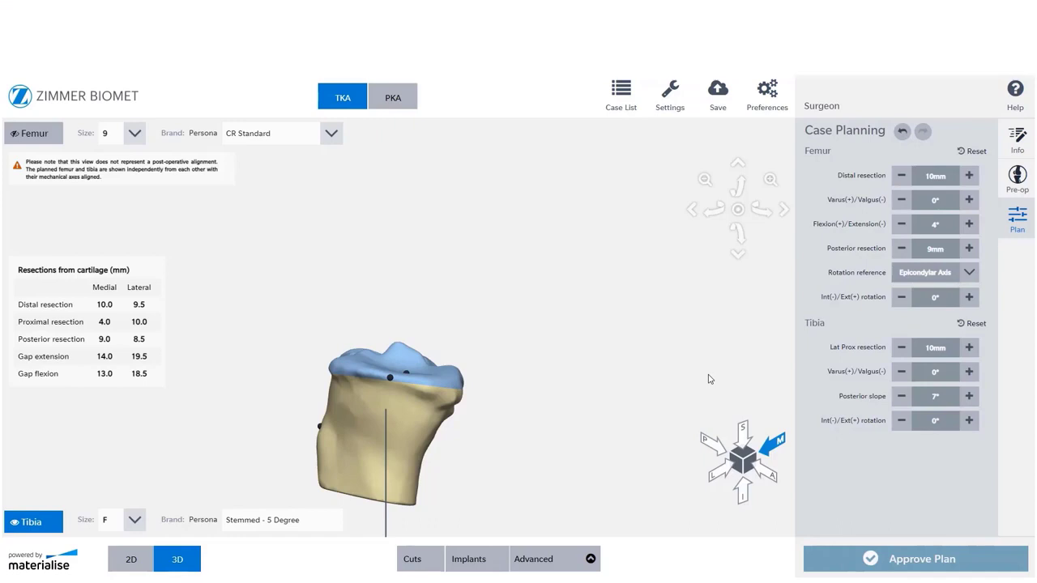
Show the tibial cuts with the implant from the superior view and hide the colored resections
click(743, 433)
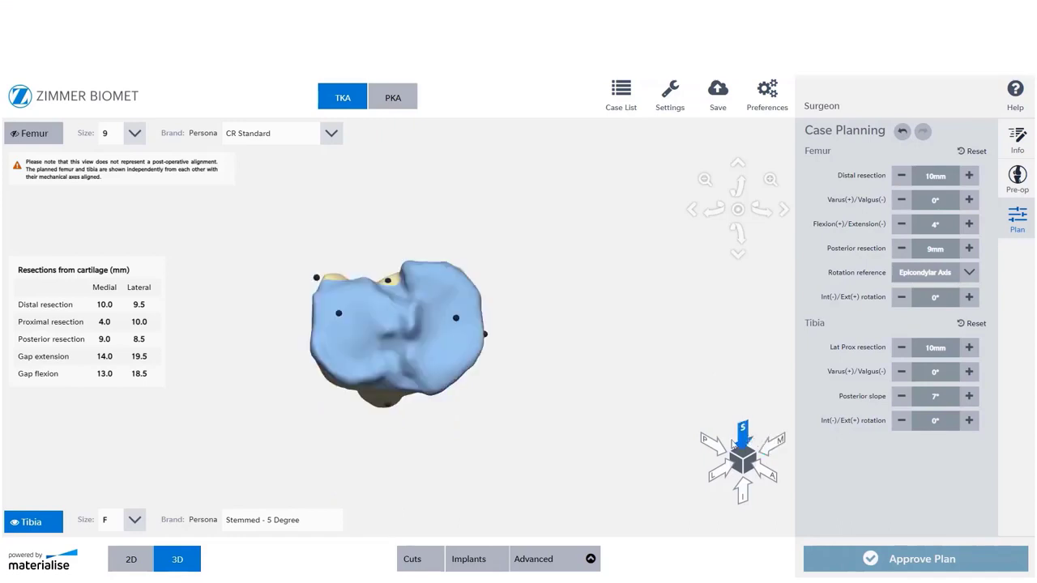
click(551, 564)
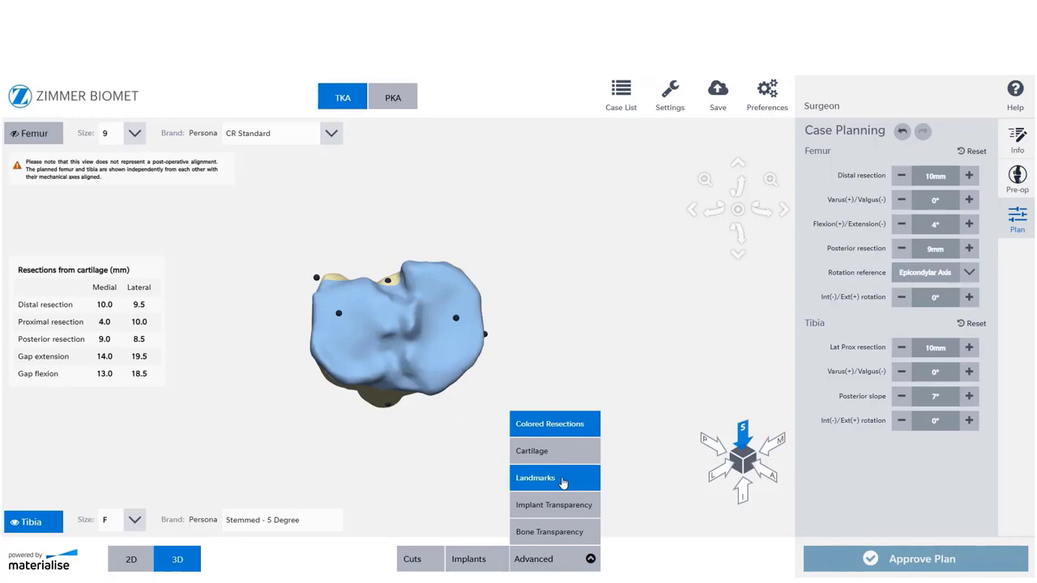
click(555, 419)
click(460, 562)
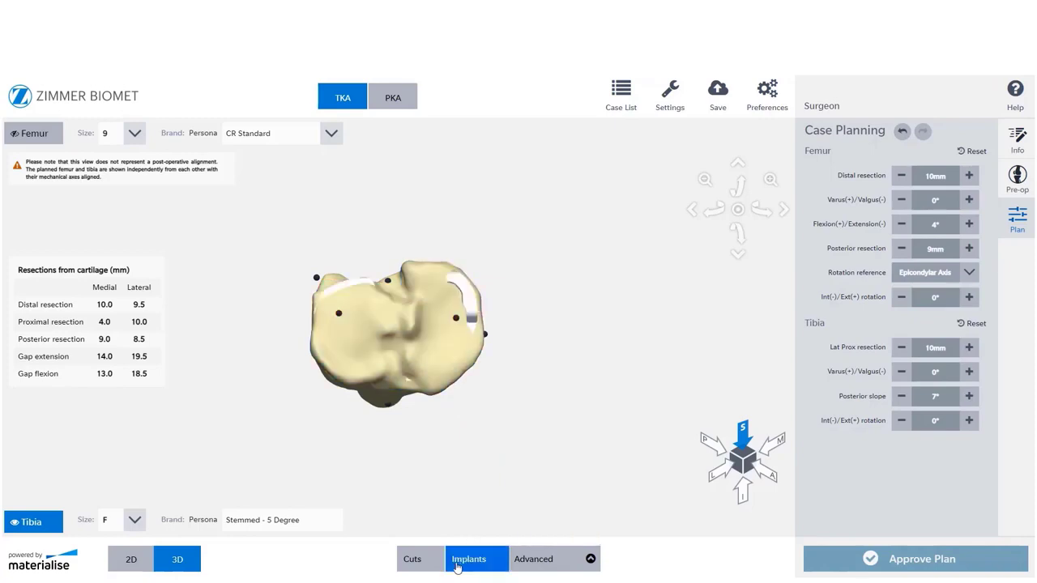
click(424, 563)
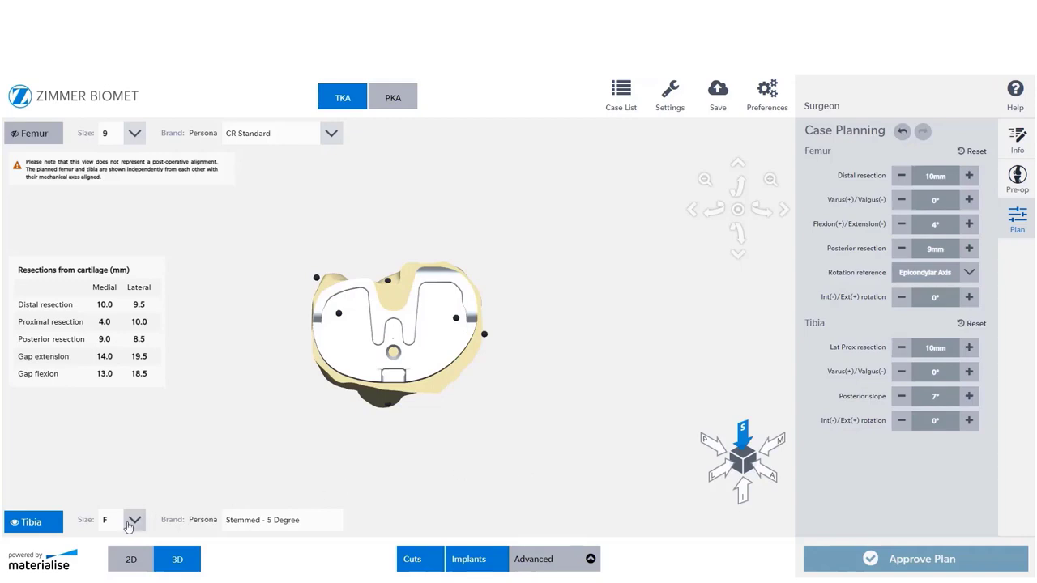
Compare tibial component sizes E and G on the cut tibia, and return to size F
click(134, 519)
click(124, 441)
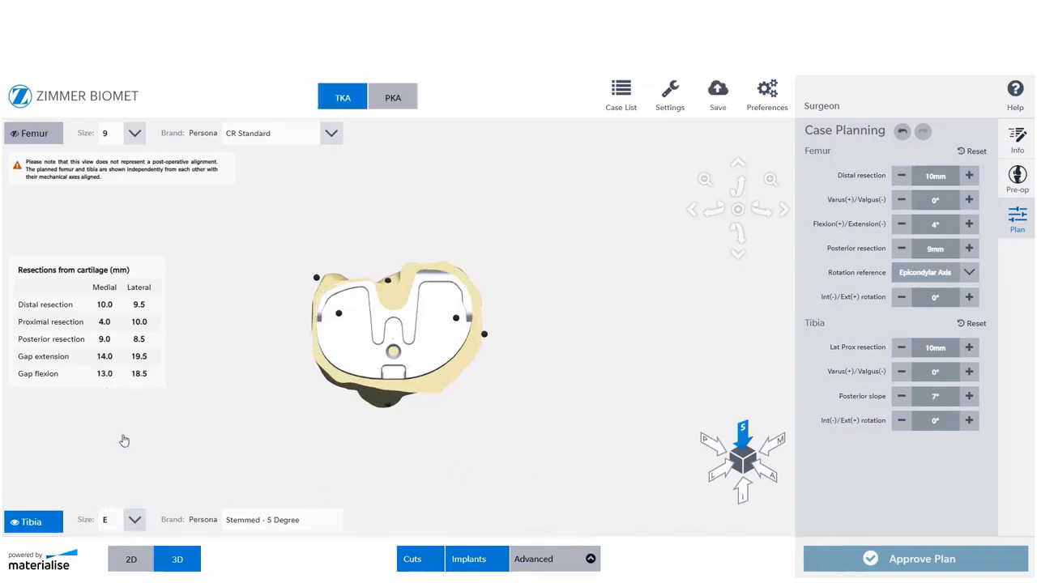
click(135, 520)
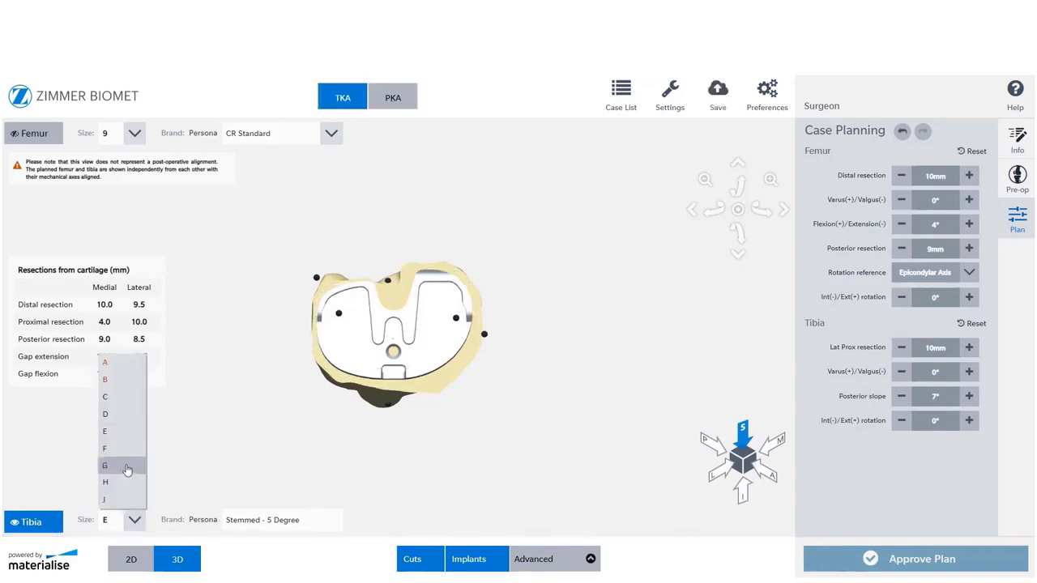
click(127, 467)
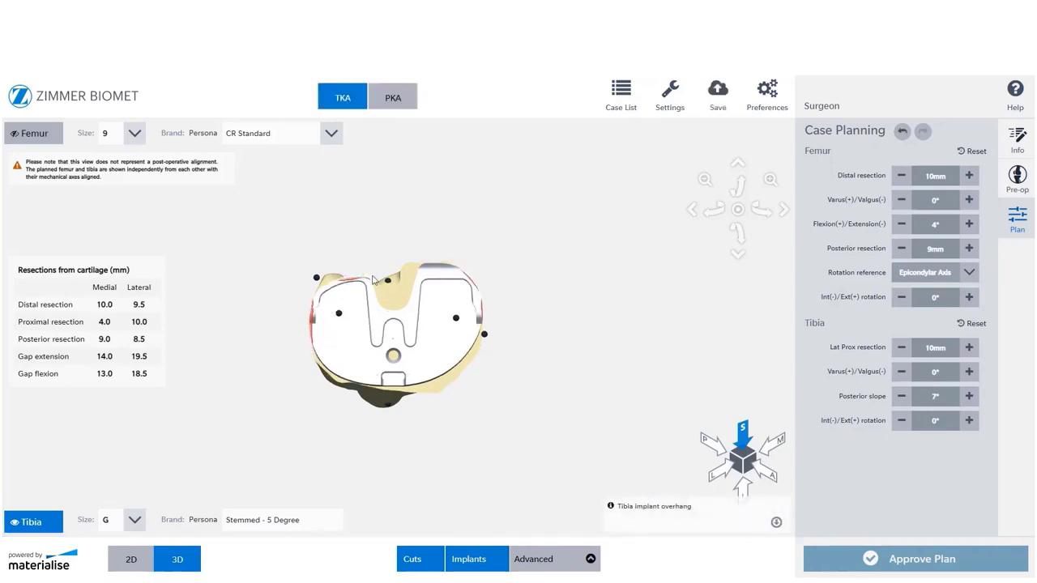
click(120, 519)
click(119, 453)
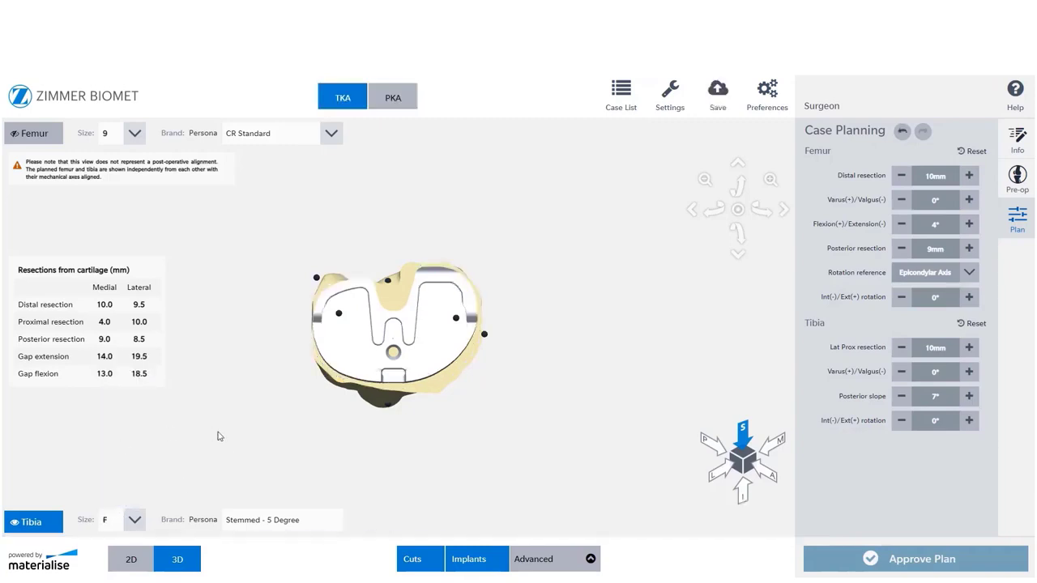
Try shifting the tibial component slightly anteriorly, and inspect its coverage from the front and from the superior view
mouse_move(404, 327)
mouse_down()
mouse_move(391, 335)
mouse_move(419, 337)
mouse_move(412, 322)
mouse_move(396, 326)
mouse_move(406, 332)
mouse_up()
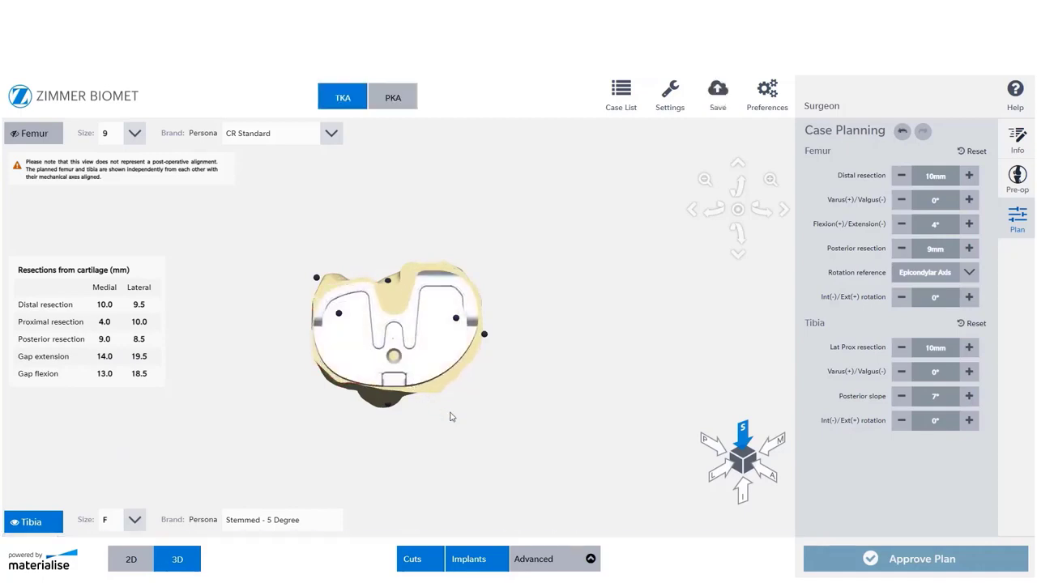
drag(375, 435, 276, 389)
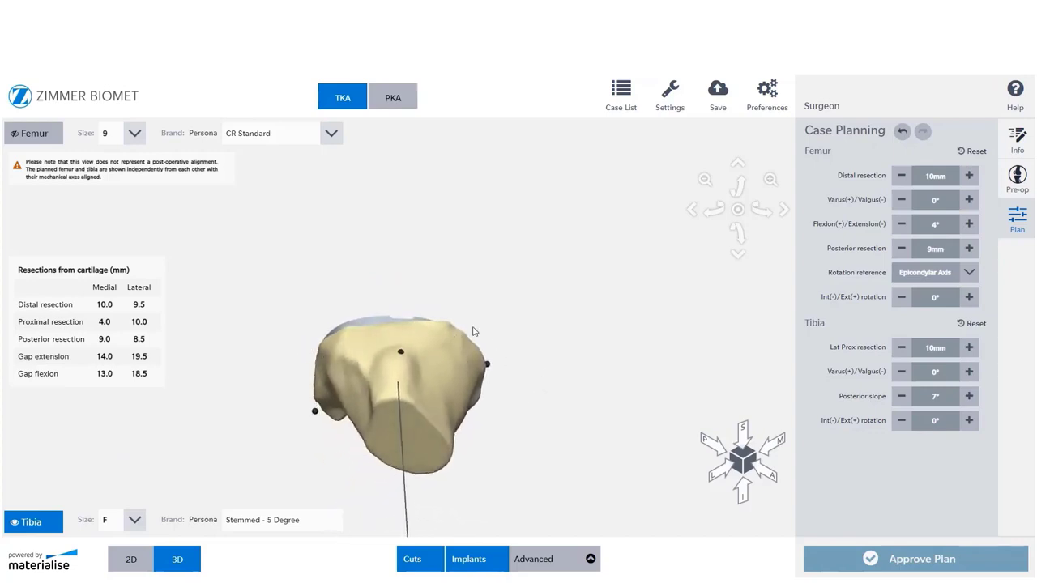
drag(388, 372, 383, 548)
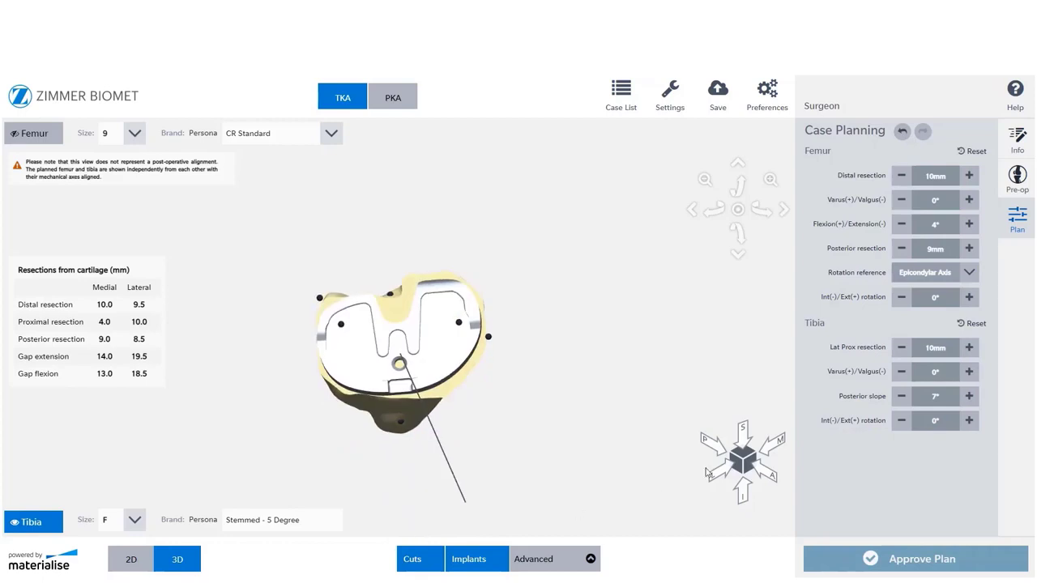
click(744, 436)
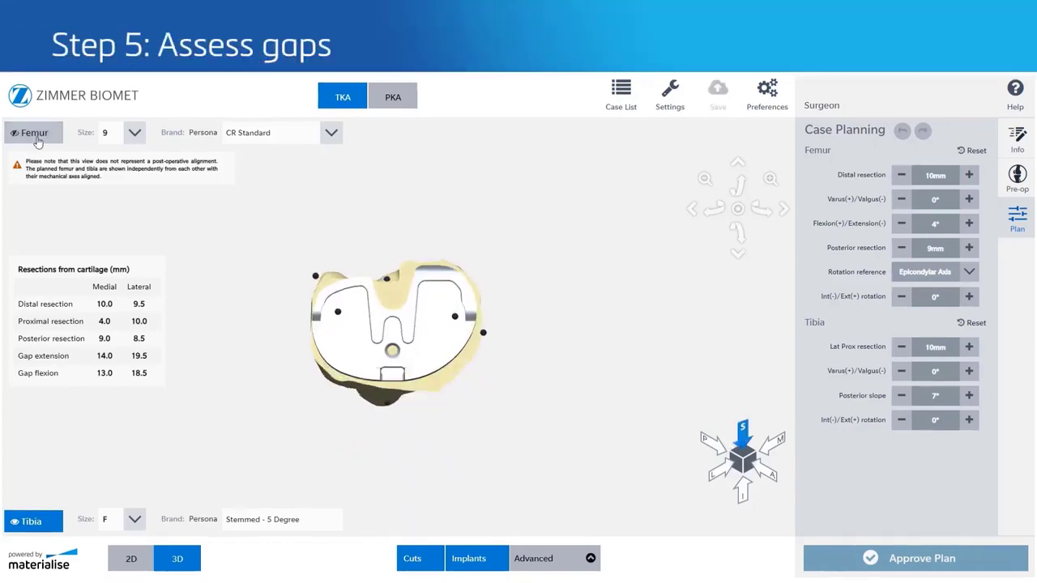
Show the femur together with the tibia from the anterior view, and assess the extension and flexion gaps in the 2D layout
click(34, 132)
click(766, 472)
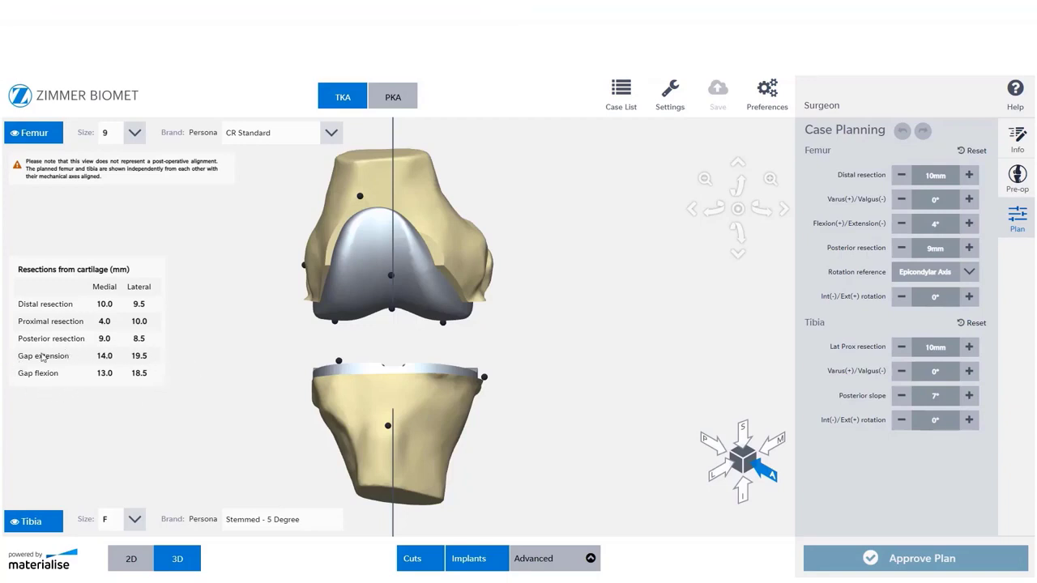
click(127, 562)
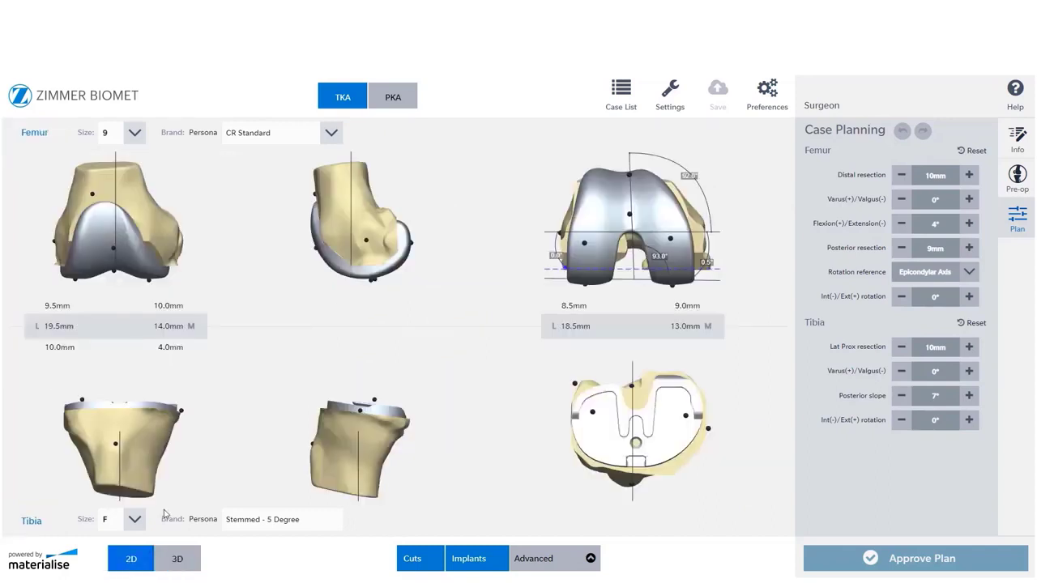